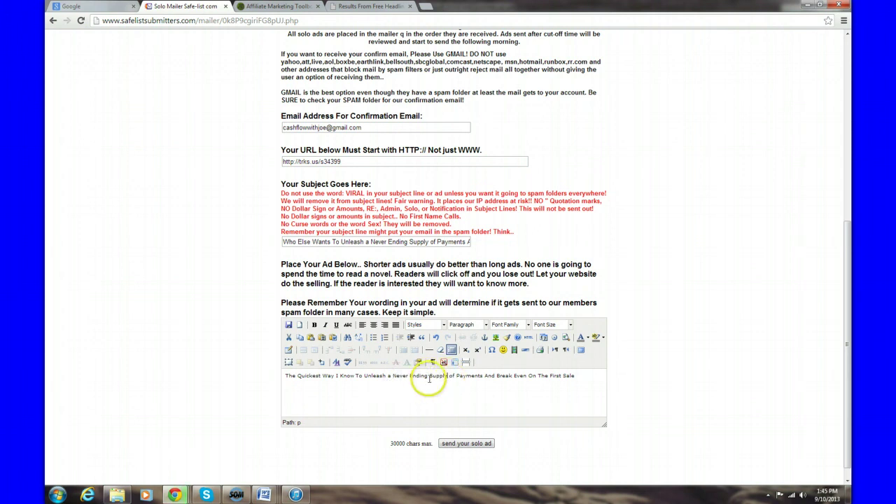
# - Split the ad body into two lines before "Supply" and add the line "CLICK HERE FOR DETAILS" below
pyautogui.click(429, 376)
pyautogui.press('Return')
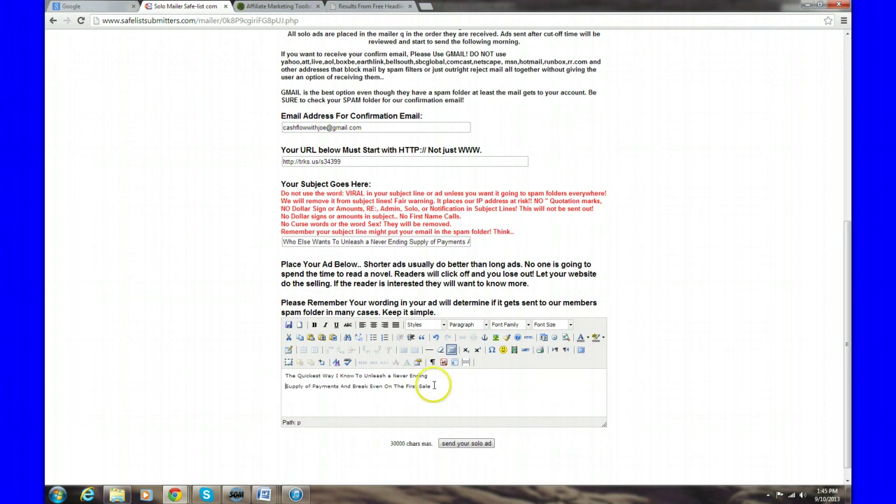
pyautogui.click(444, 390)
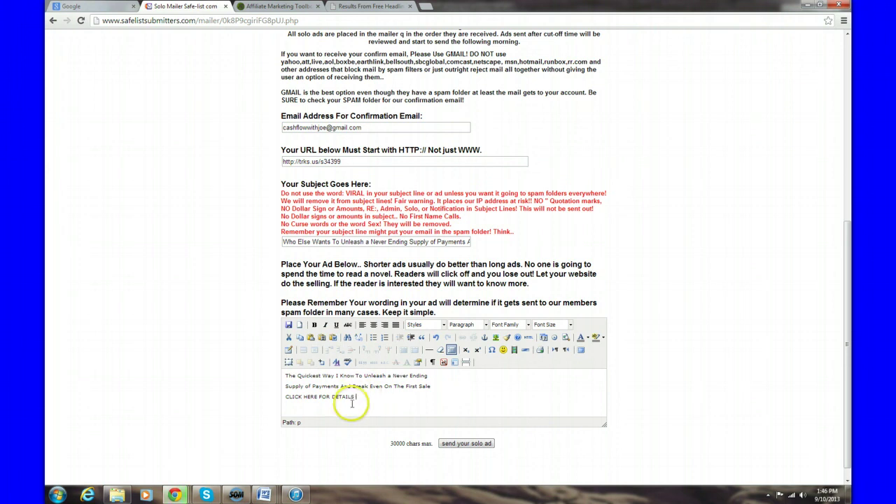
pyautogui.moveTo(354, 397); pyautogui.dragTo(333, 397)
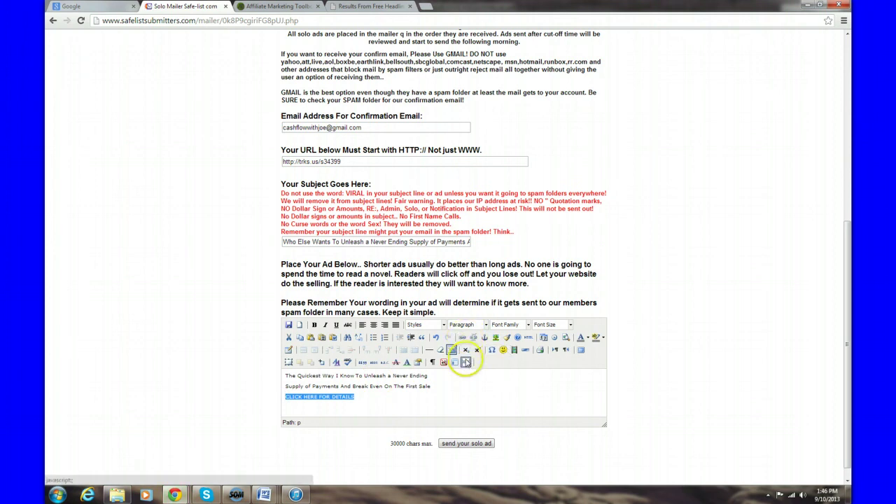
pyautogui.click(463, 339)
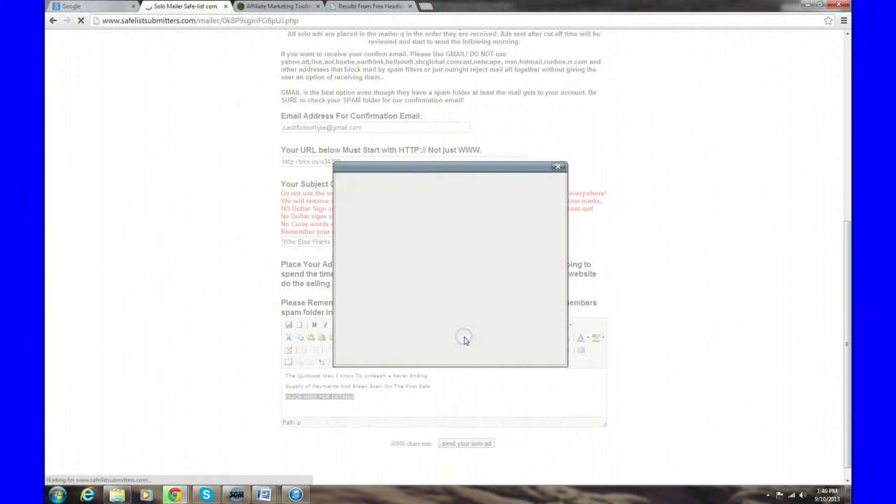
pyautogui.hotkey('ctrl', 'Tab')
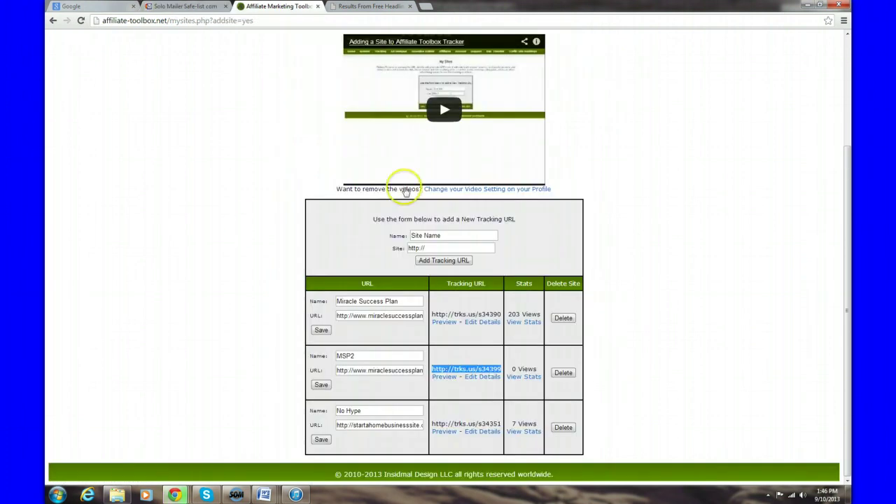
pyautogui.rightClick(473, 370)
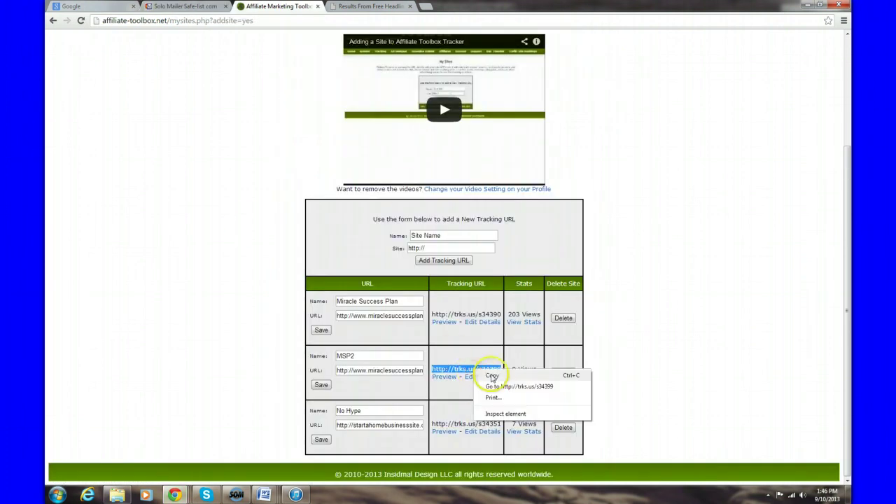
pyautogui.click(490, 375)
pyautogui.click(199, 6)
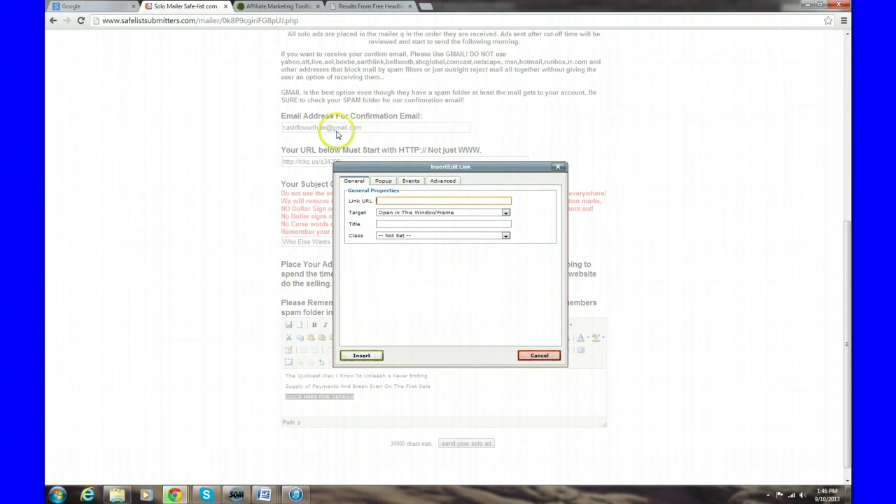
pyautogui.rightClick(401, 200)
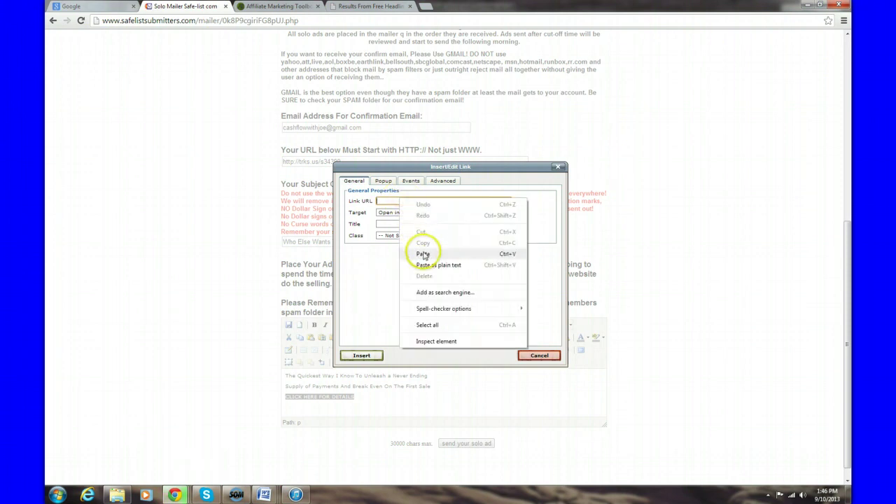
pyautogui.click(423, 254)
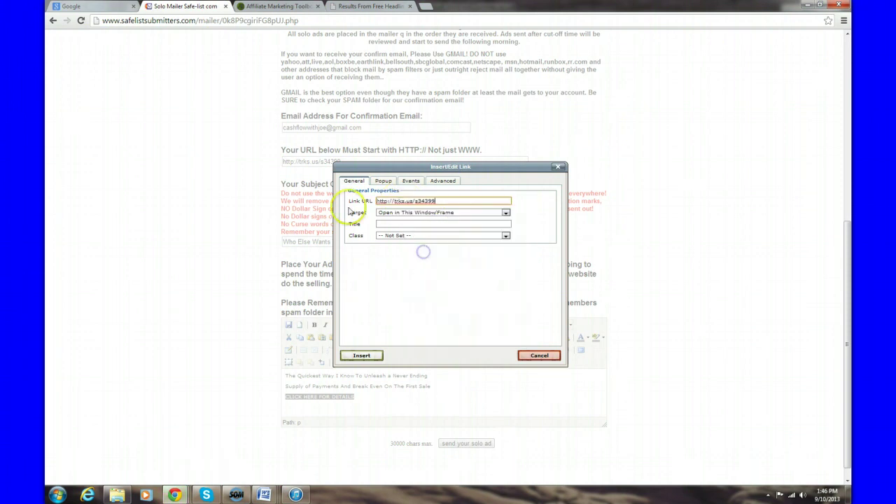
pyautogui.click(361, 354)
# - Submit the completed solo ad
pyautogui.scroll(-1, 747, 362)
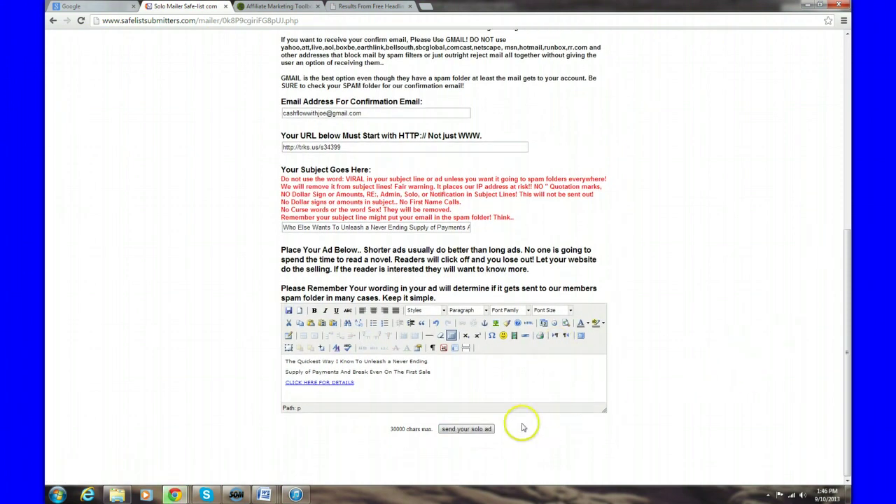
pyautogui.click(465, 429)
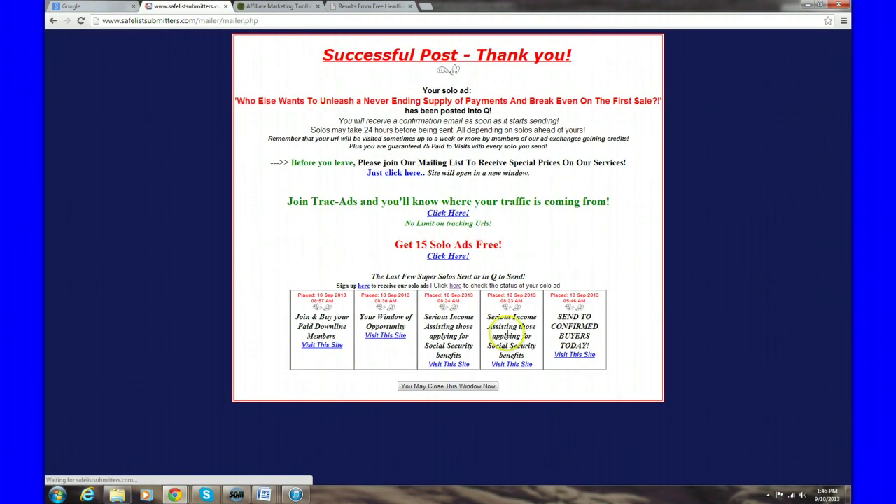
# - Return to the Affiliate Toolbox site list and reload it to check the tracking URL views
pyautogui.click(293, 7)
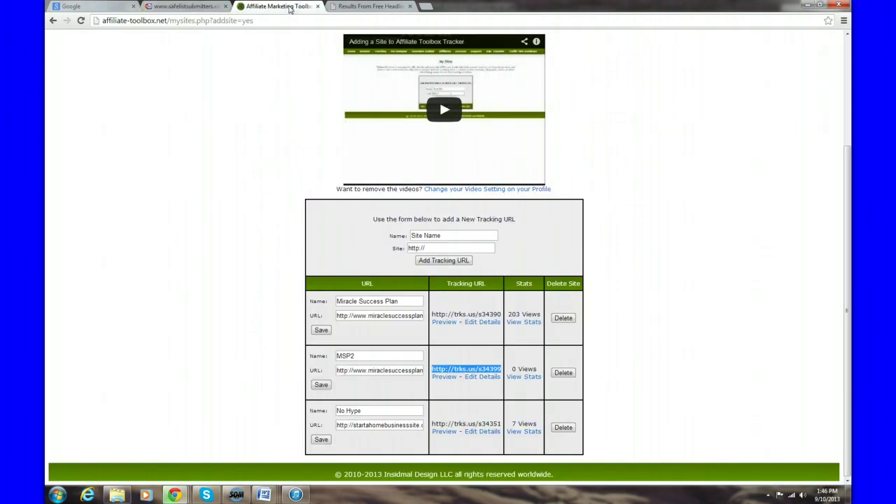
pyautogui.click(254, 22)
pyautogui.press('Return')
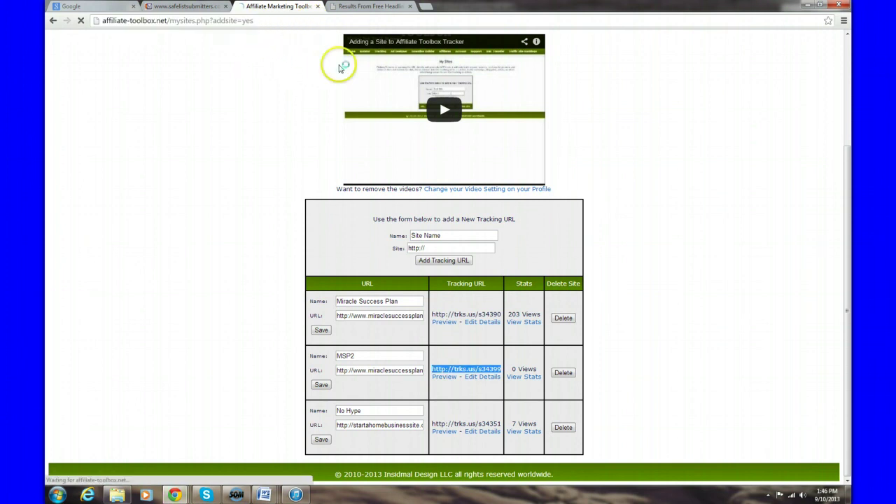
pyautogui.moveTo(355, 174)
pyautogui.scroll(-3, 392, 273)
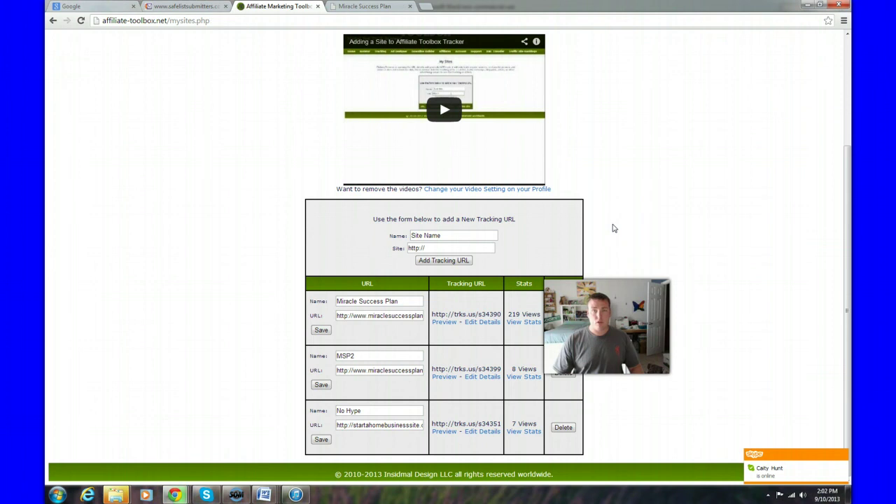
# - Refresh the tracking URL list and view the MSP2 statistics down to the source tracking table
pyautogui.click(620, 234)
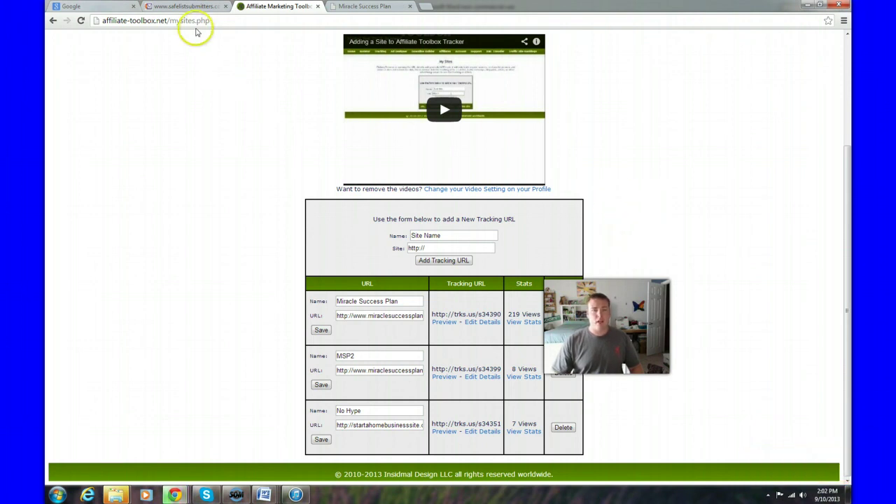
pyautogui.click(199, 22)
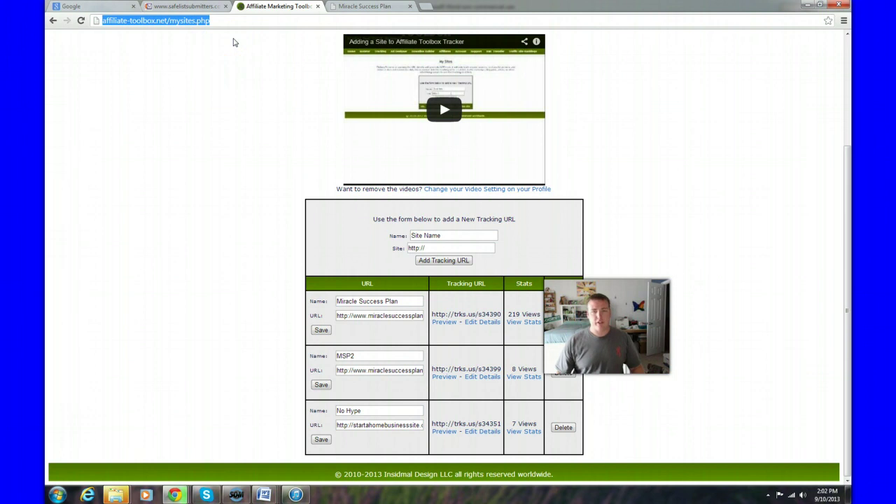
pyautogui.press('Return')
pyautogui.click(254, 133)
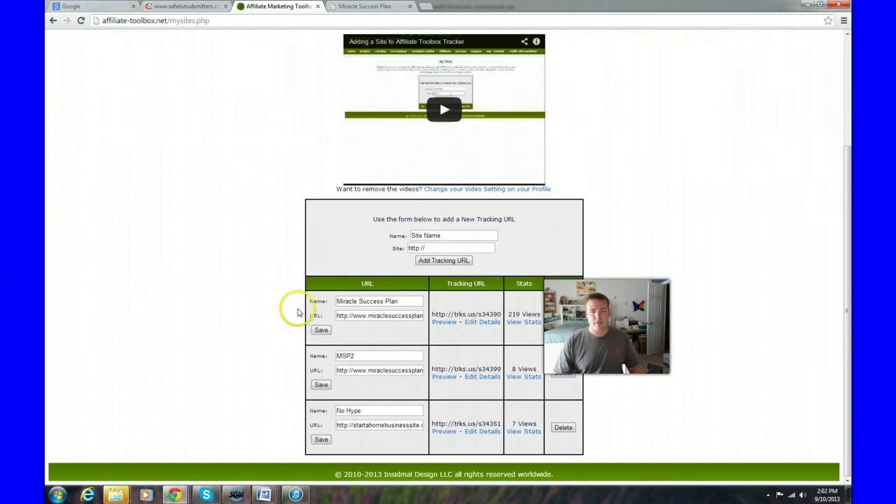
pyautogui.click(529, 378)
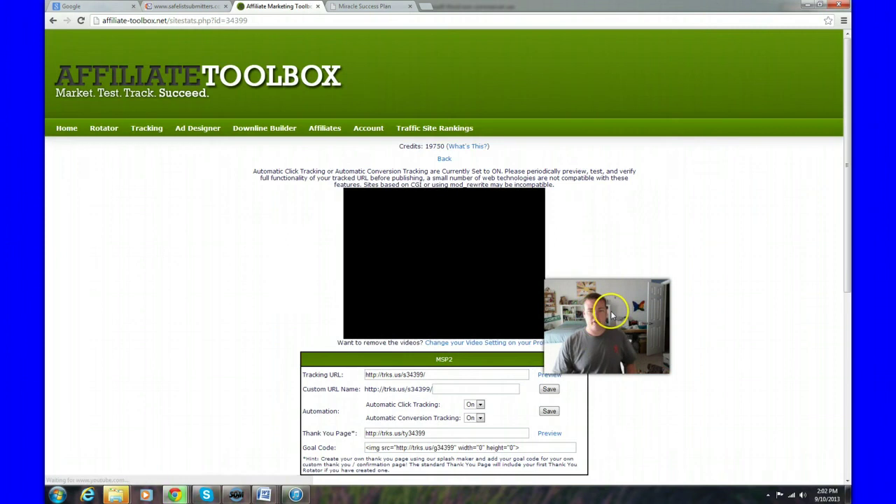
pyautogui.scroll(-5, 609, 336)
pyautogui.scroll(-1, 613, 315)
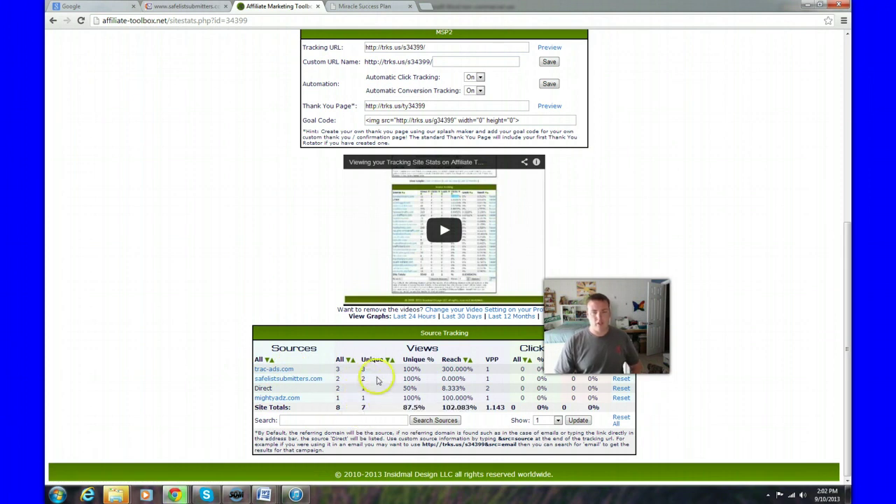
# - Revisit the solo ad confirmation page and come back to the MSP2 statistics
pyautogui.scroll(5, 762, 284)
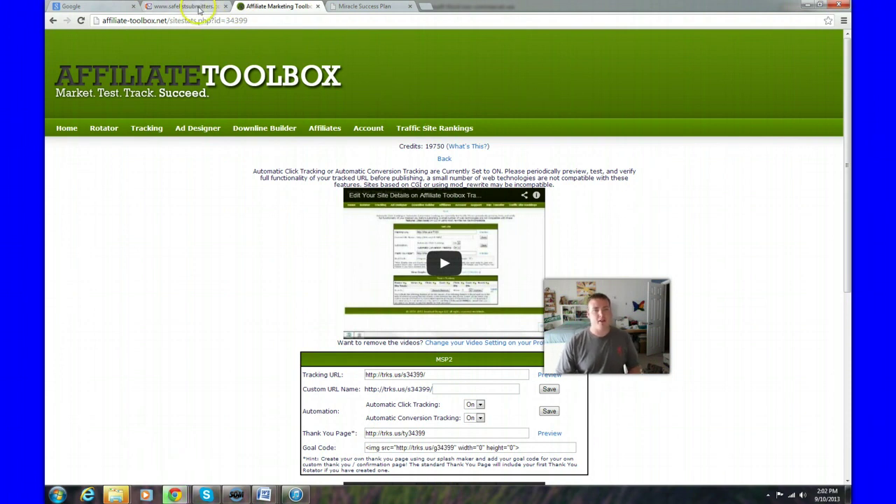
pyautogui.click(200, 7)
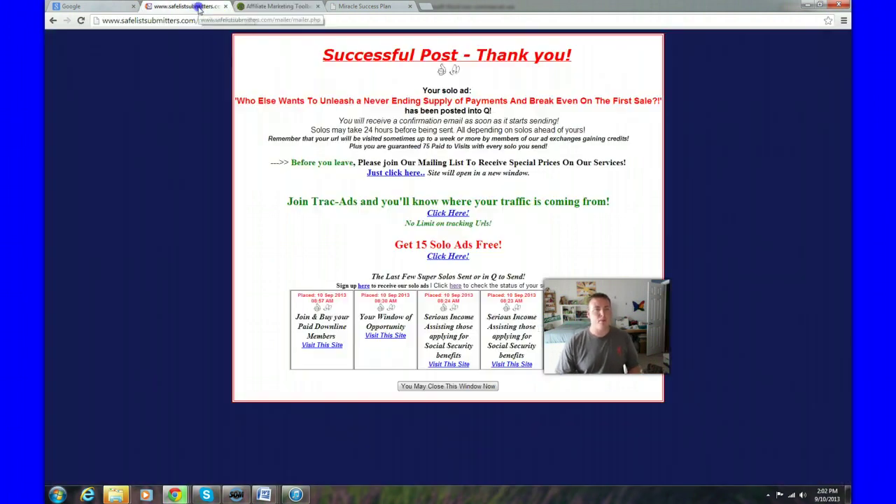
pyautogui.click(281, 7)
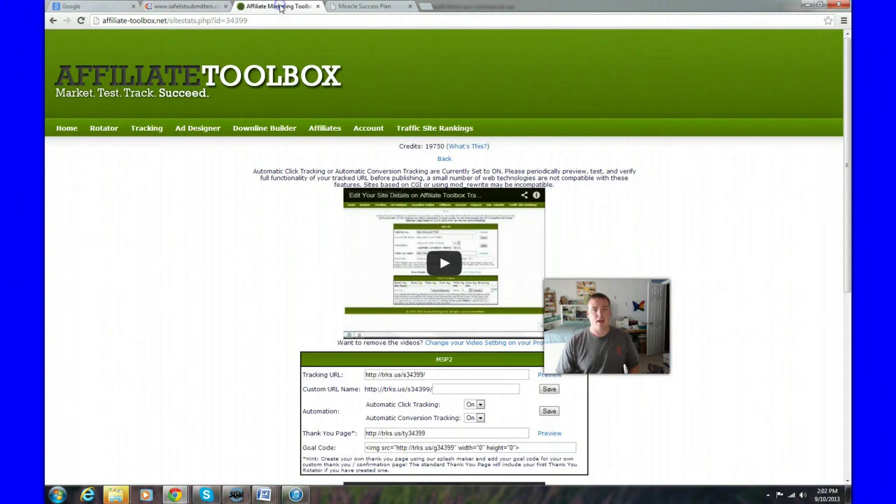
# - Examine the MSP2 tracking settings and the views per traffic source in the source tracking table
pyautogui.scroll(-5, 203, 302)
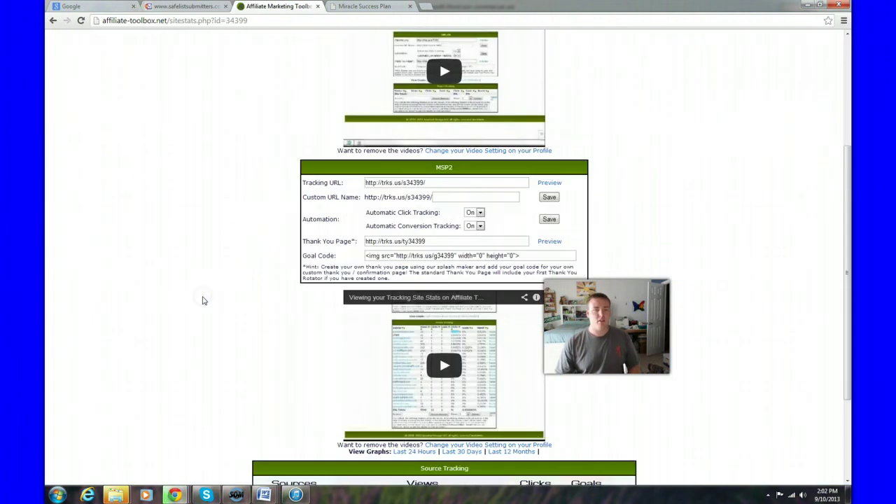
pyautogui.click(214, 319)
pyautogui.scroll(4, 214, 320)
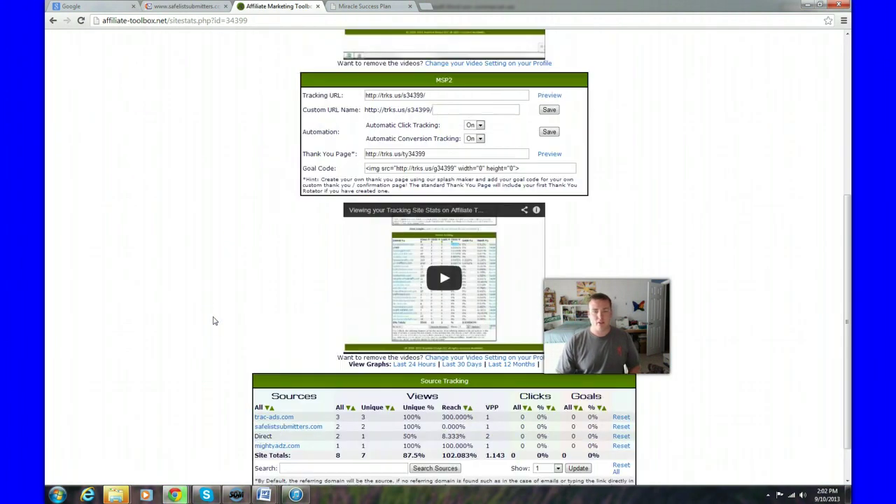
pyautogui.scroll(-3, 214, 320)
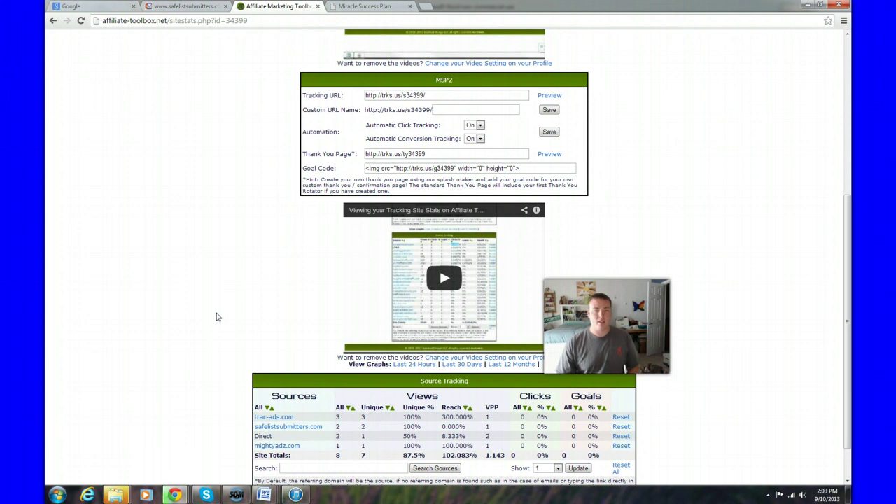
pyautogui.scroll(-2, 217, 317)
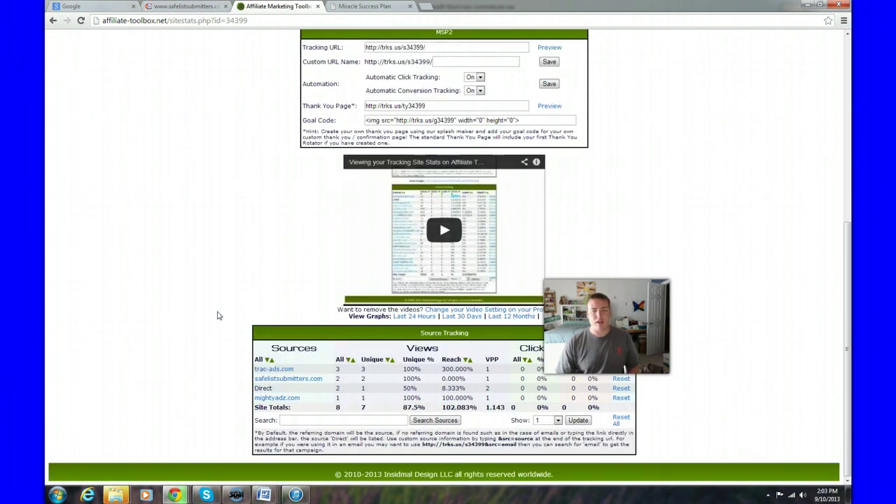
pyautogui.scroll(3, 217, 316)
pyautogui.click(207, 322)
pyautogui.scroll(2, 208, 324)
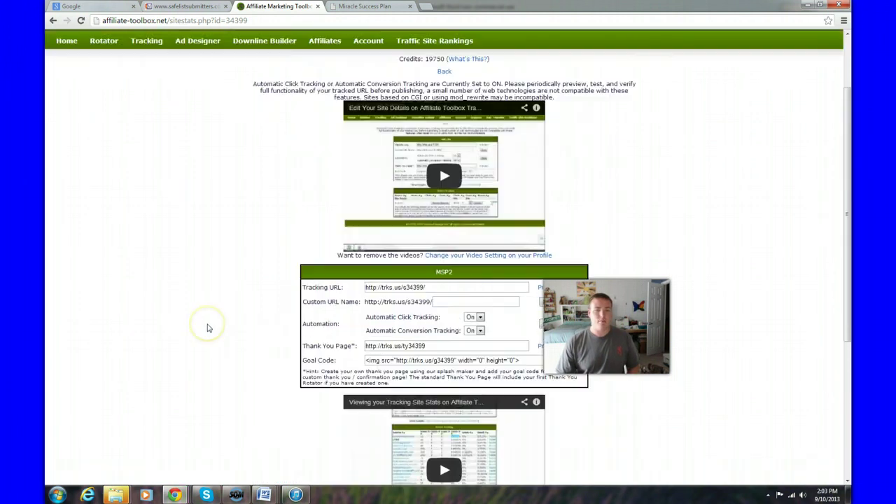
pyautogui.scroll(-2, 207, 327)
pyautogui.scroll(2, 207, 328)
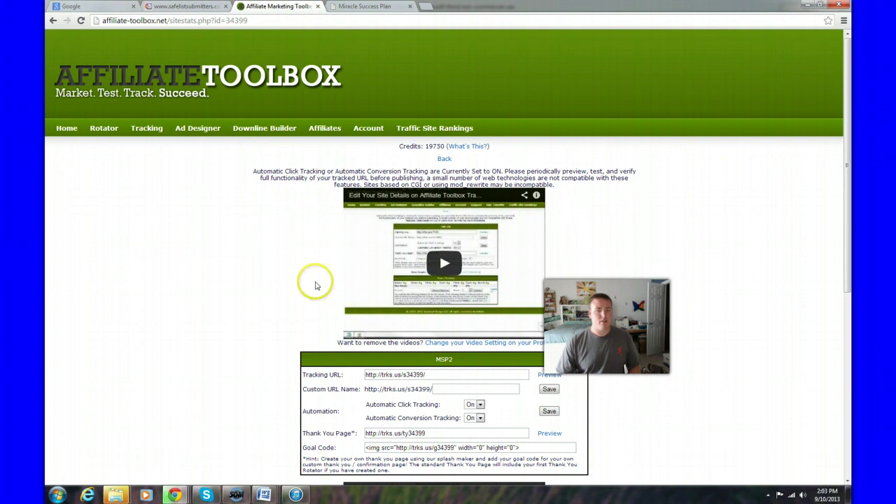
# - Switch to the Word document Document2 holding the two headlines and close it without saving
pyautogui.moveTo(264, 495)
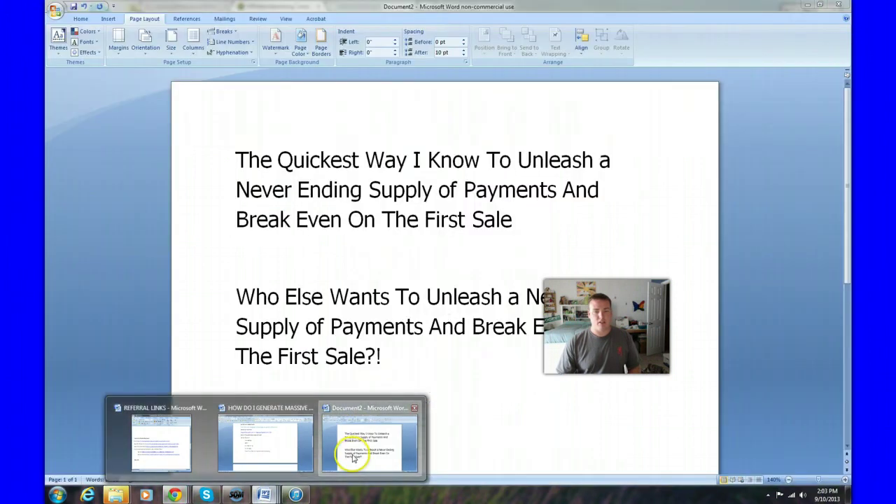
pyautogui.click(353, 459)
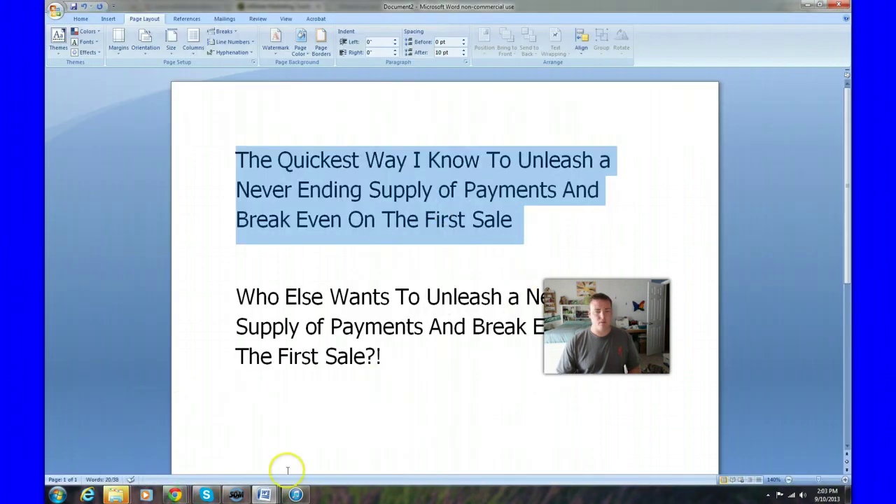
pyautogui.click(837, 5)
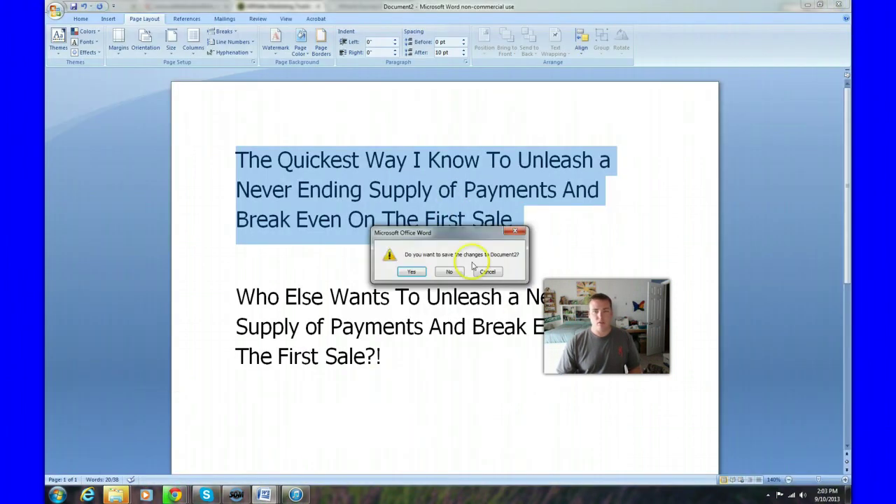
pyautogui.click(448, 272)
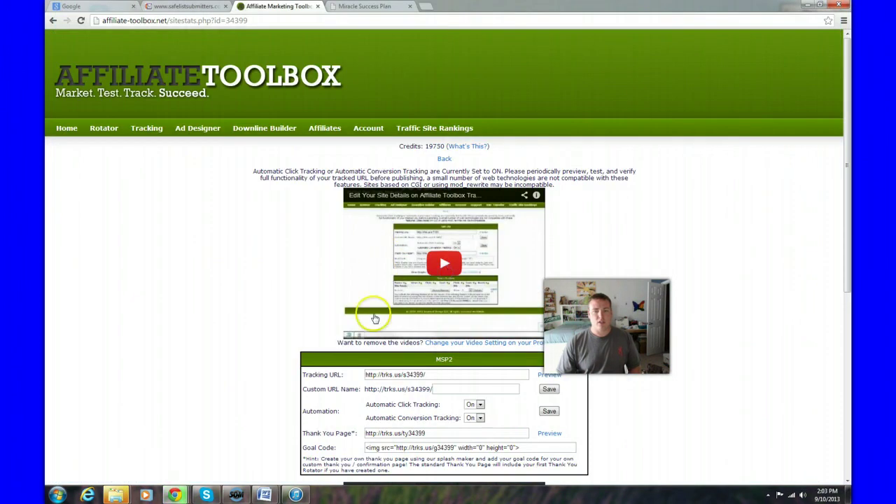
# - Switch to the Word document "HOW DO I GENERATE MASSIVE LEADS ONLINE" and review its resources and step-by-step instructions
pyautogui.moveTo(274, 487)
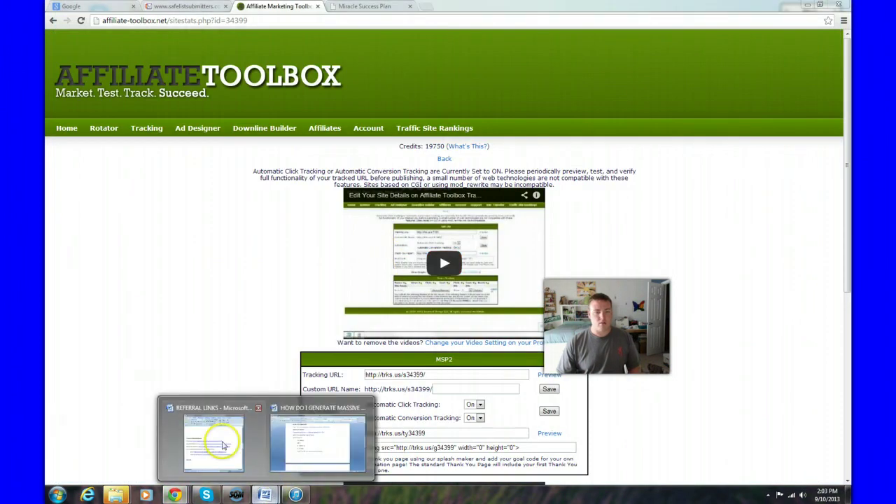
pyautogui.moveTo(223, 444)
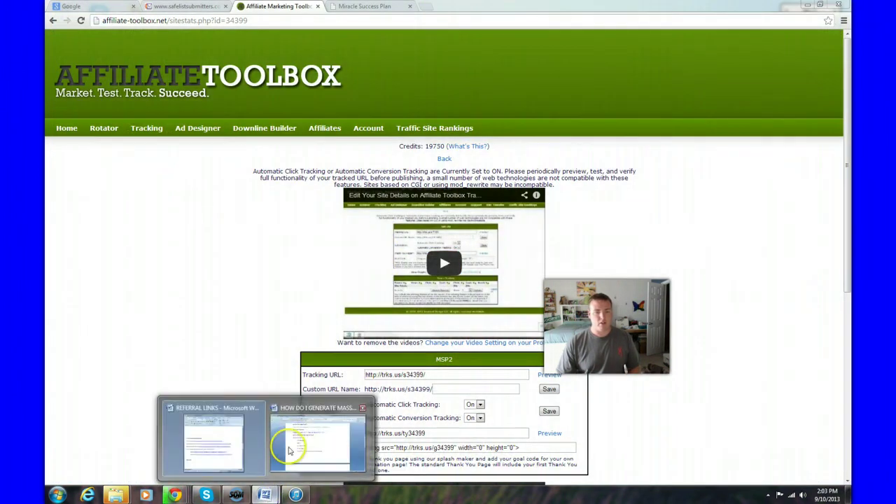
pyautogui.click(294, 441)
pyautogui.scroll(-3, 442, 266)
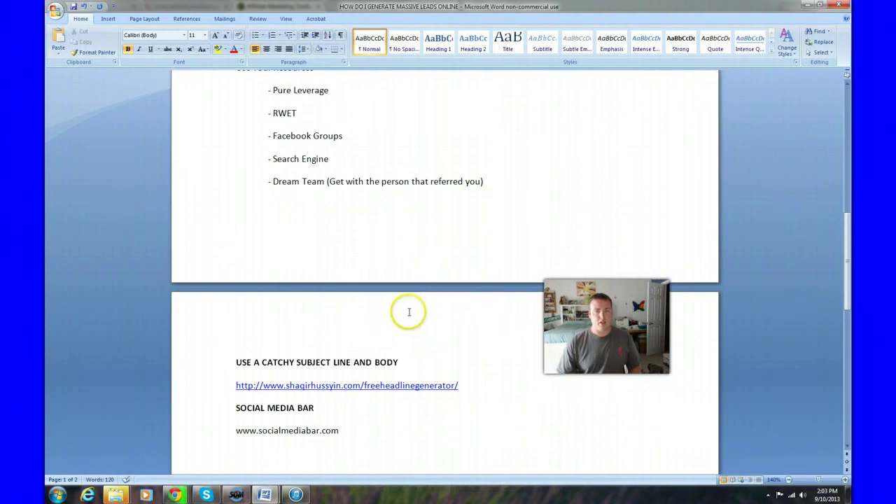
pyautogui.scroll(6, 420, 307)
pyautogui.scroll(3, 427, 306)
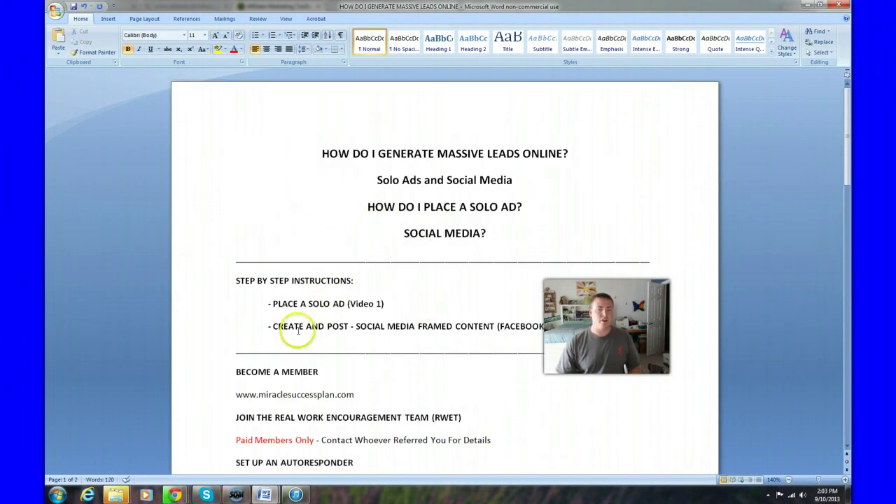
pyautogui.scroll(-1, 298, 331)
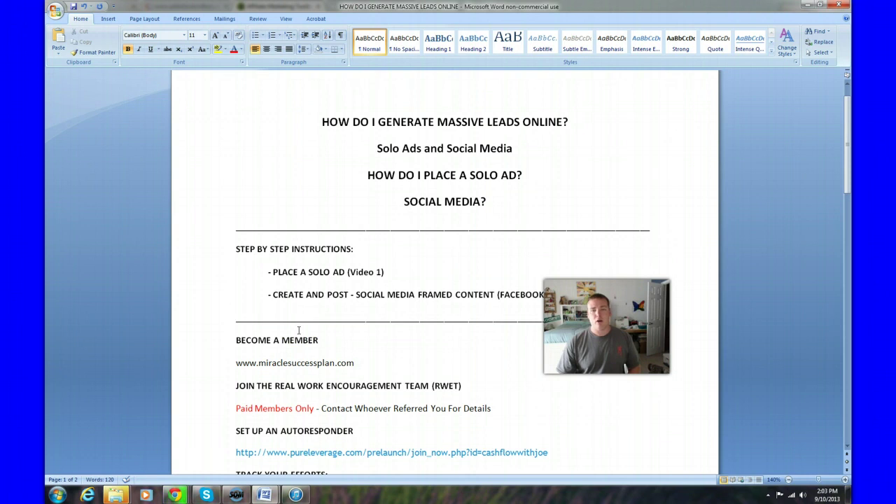